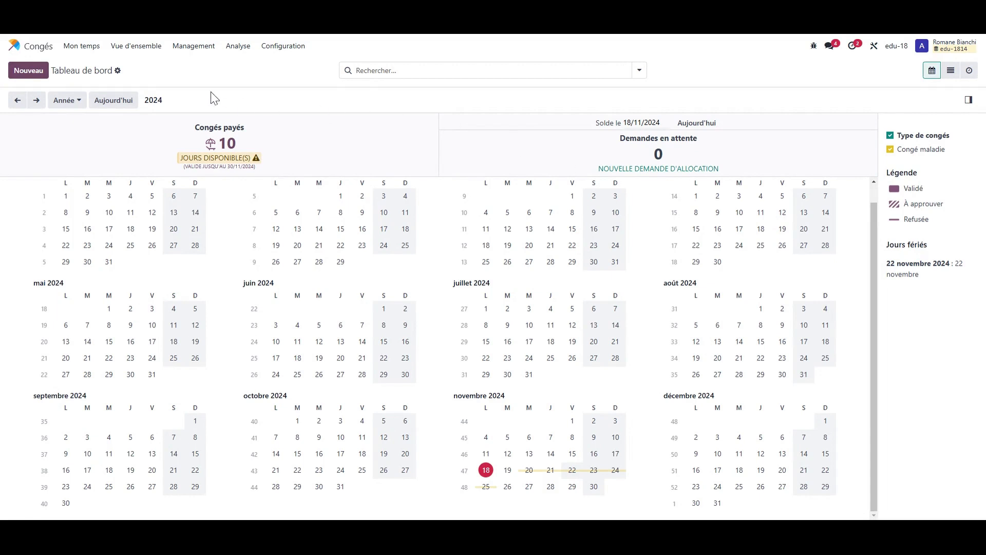
# In the Congés payés leave type, enable Jours fériés inclus and save the record
pyautogui.click(288, 46)
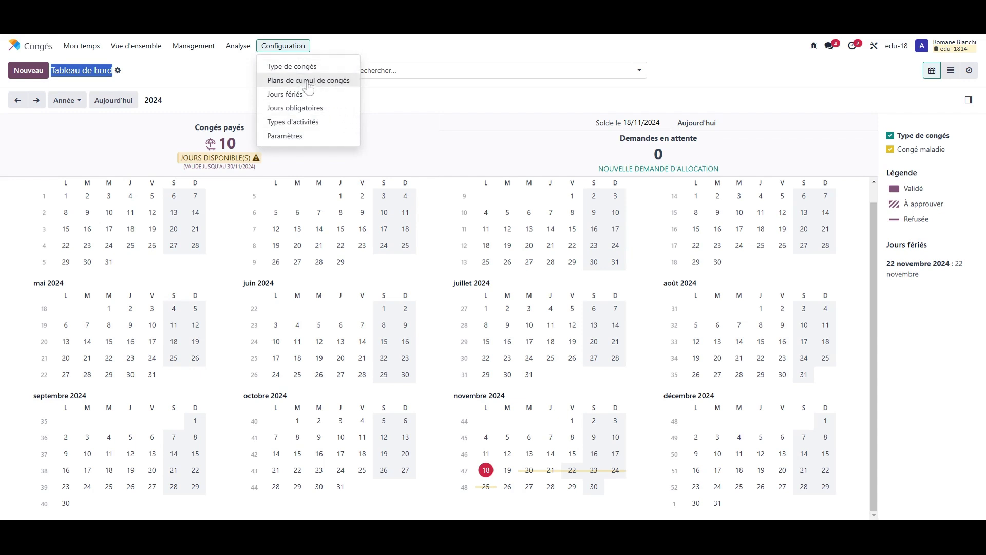
pyautogui.click(297, 69)
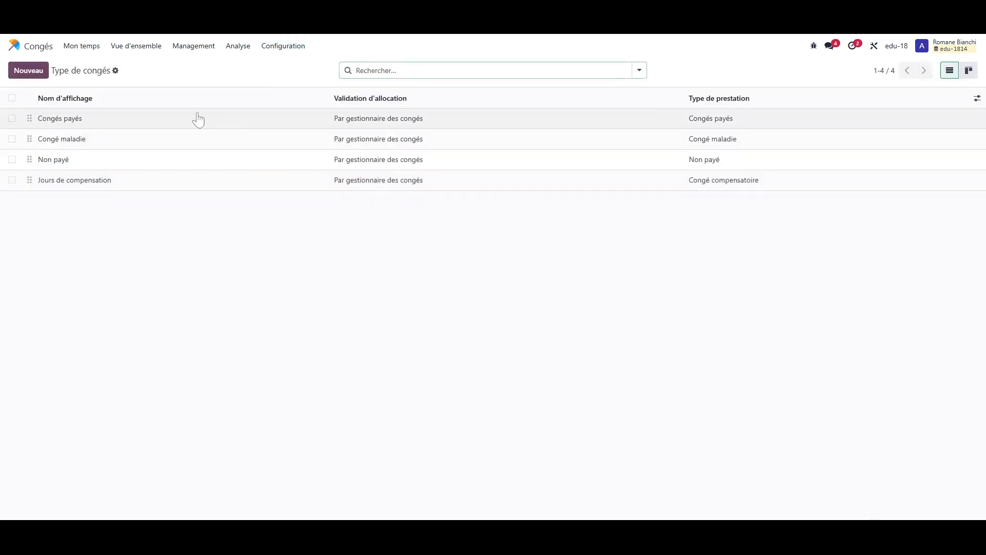
pyautogui.click(200, 119)
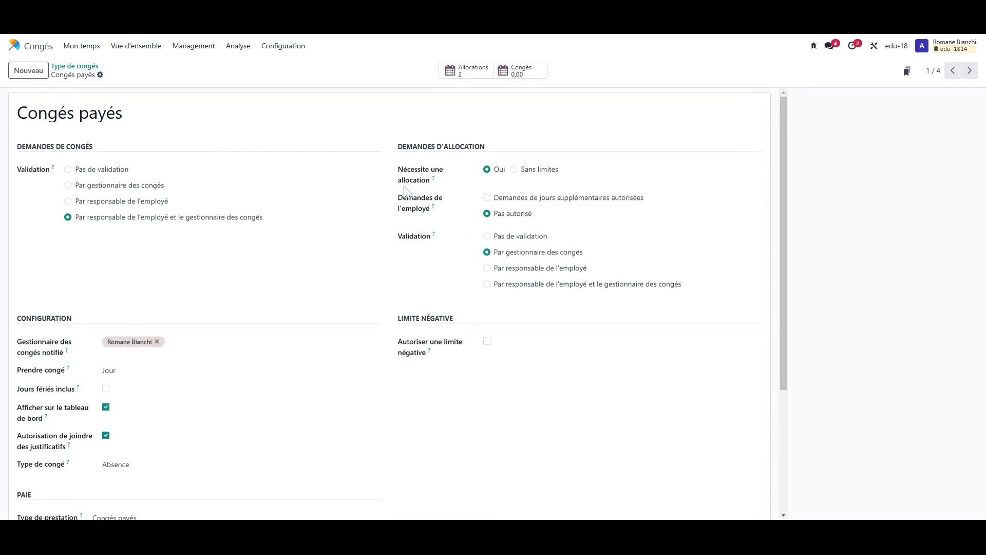
pyautogui.scroll(-2, 260, 211)
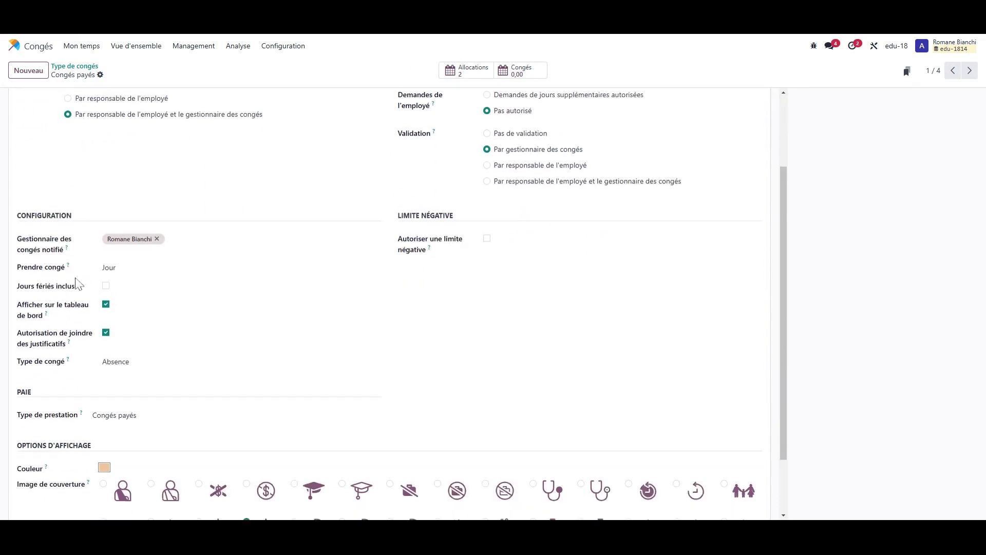
pyautogui.click(128, 273)
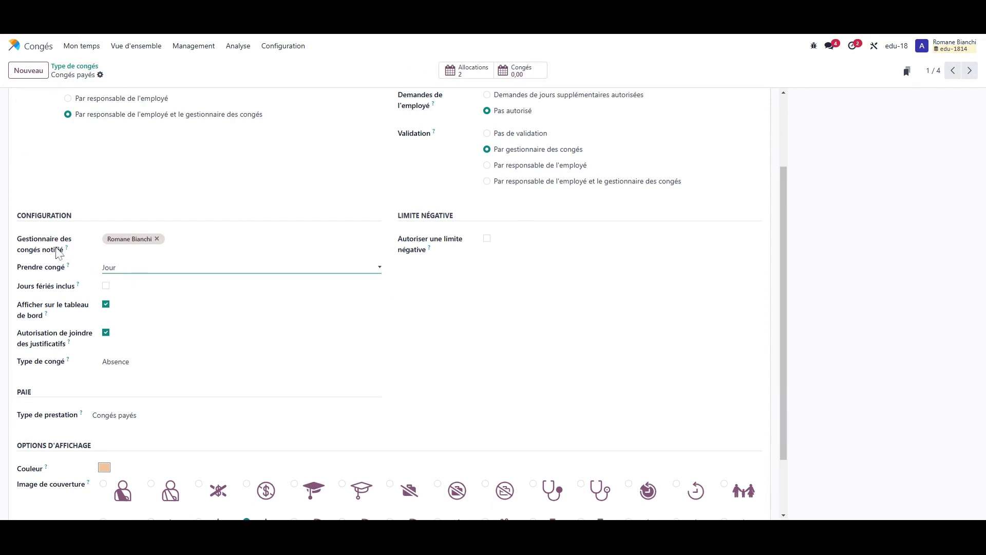
pyautogui.click(89, 257)
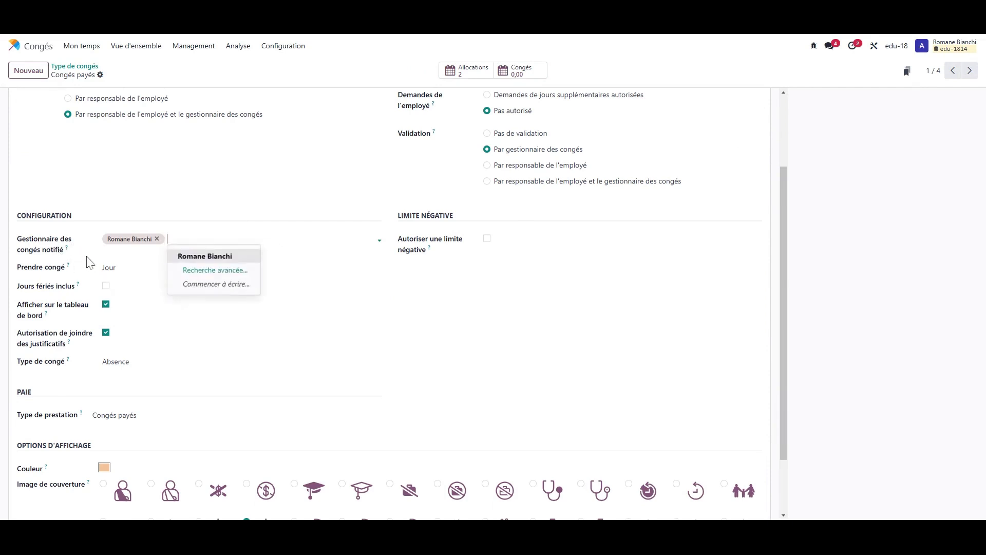
pyautogui.click(67, 286)
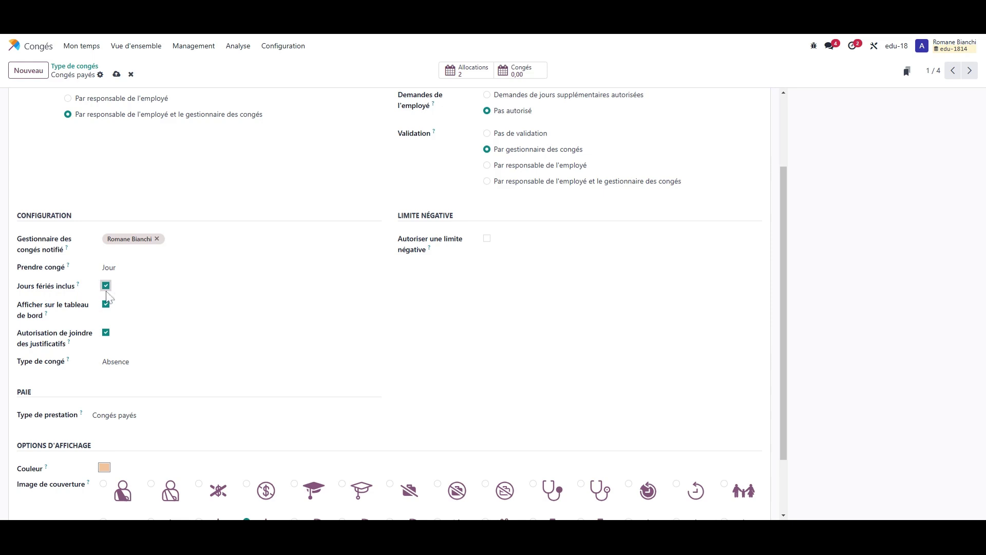
pyautogui.click(117, 74)
# Open the list of public holidays (Jours fériés)
pyautogui.click(298, 51)
pyautogui.click(322, 94)
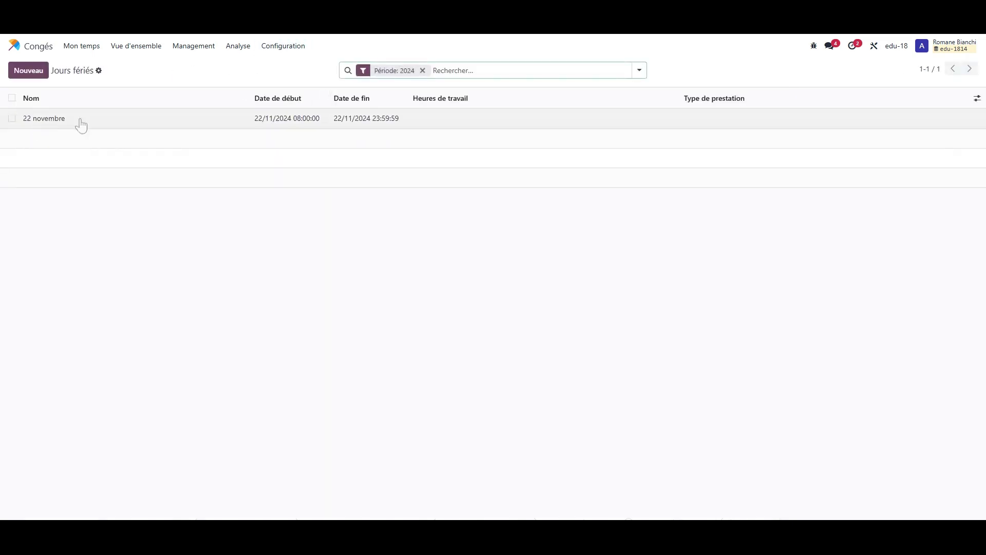
# From the dashboard calendar, start a leave request for 20/11/2024 to 25/11/2024, check the requested duration, and close it without saving
pyautogui.click(82, 49)
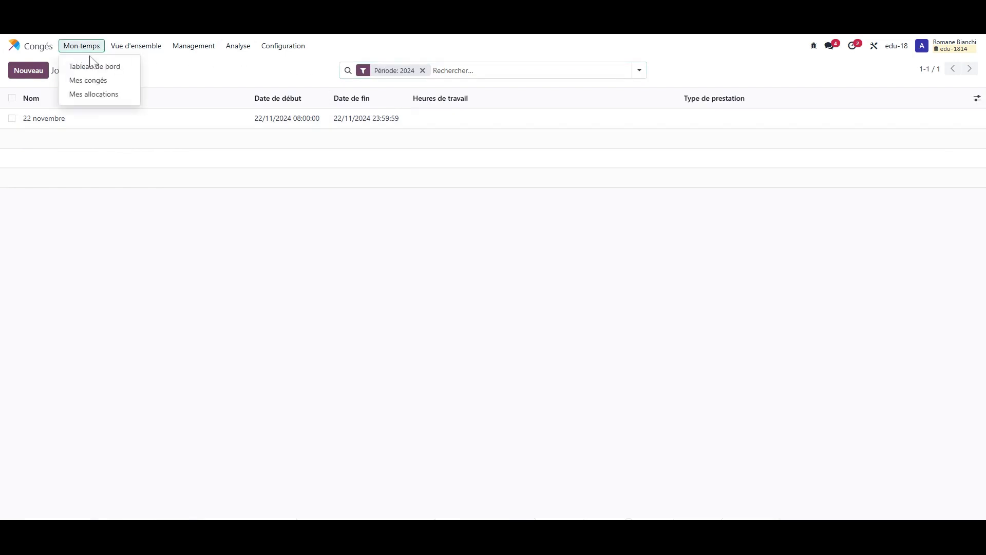
pyautogui.click(103, 70)
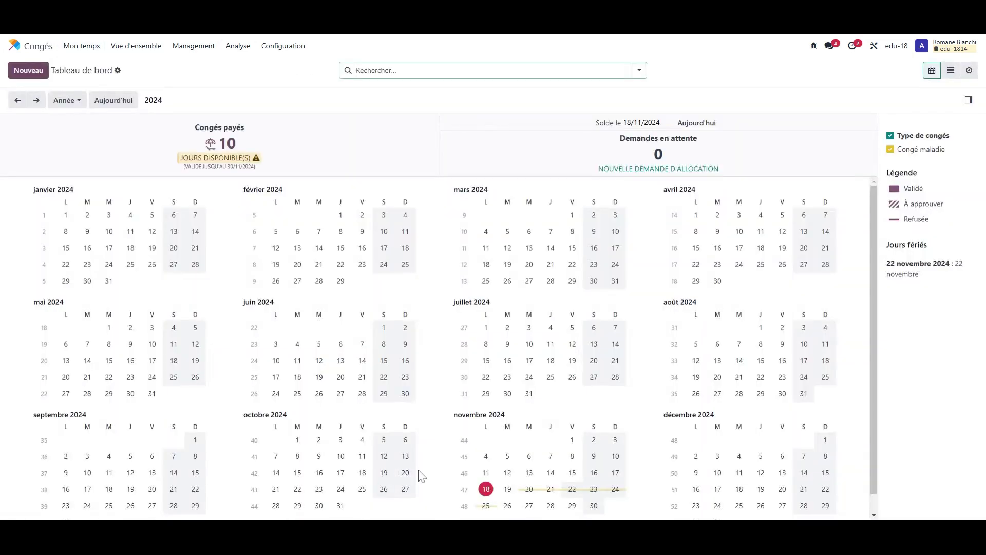
pyautogui.scroll(-1, 534, 461)
pyautogui.moveTo(529, 470); pyautogui.dragTo(486, 486)
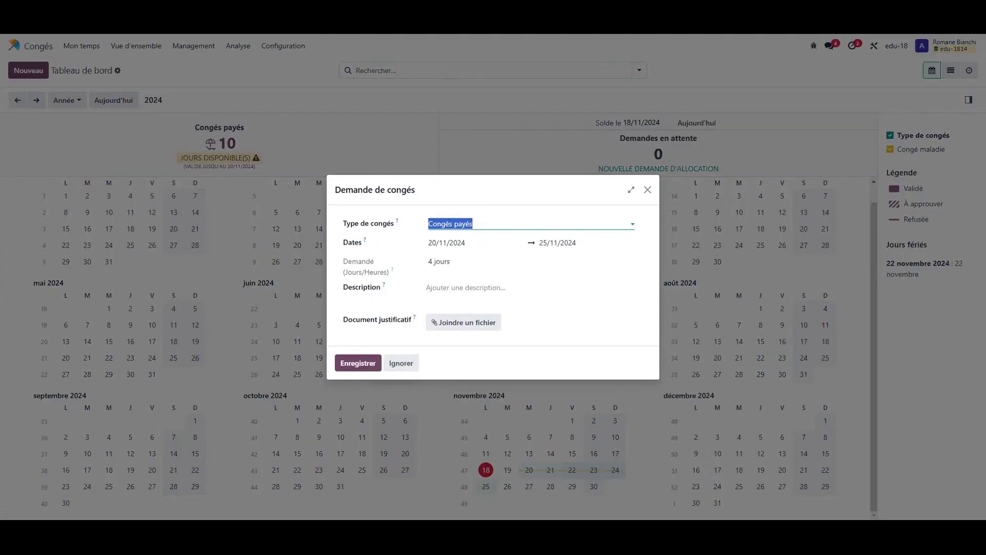
pyautogui.click(647, 189)
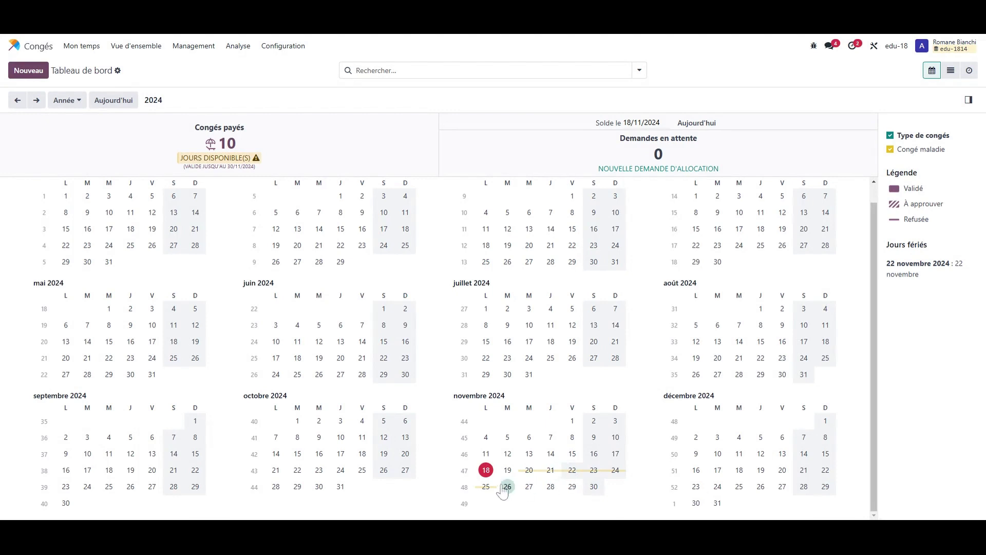
# Disable Jours fériés inclus in the Congés payés leave type
pyautogui.click(287, 46)
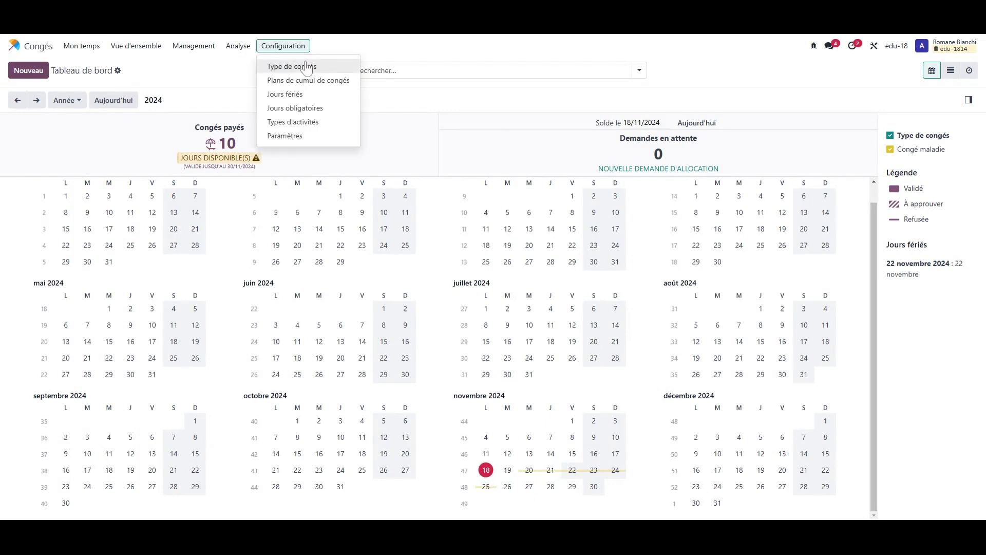
pyautogui.click(306, 67)
pyautogui.click(261, 131)
pyautogui.click(106, 389)
# Return to the dashboard, check the requested duration of a new leave request for 20/11/2024 to 25/11/2024, and close it unsaved
pyautogui.click(94, 47)
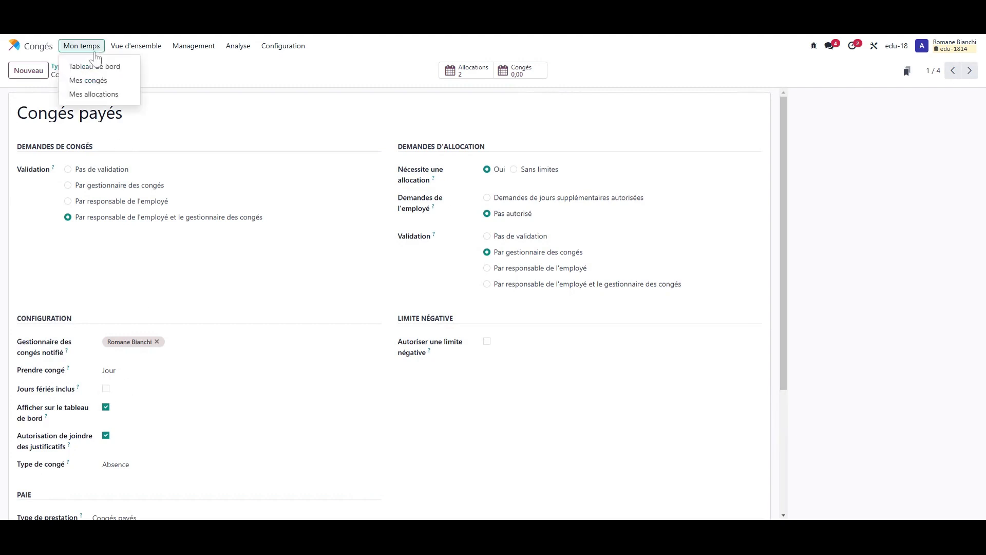
pyautogui.click(98, 80)
pyautogui.click(91, 45)
pyautogui.click(101, 58)
pyautogui.click(95, 46)
pyautogui.click(101, 66)
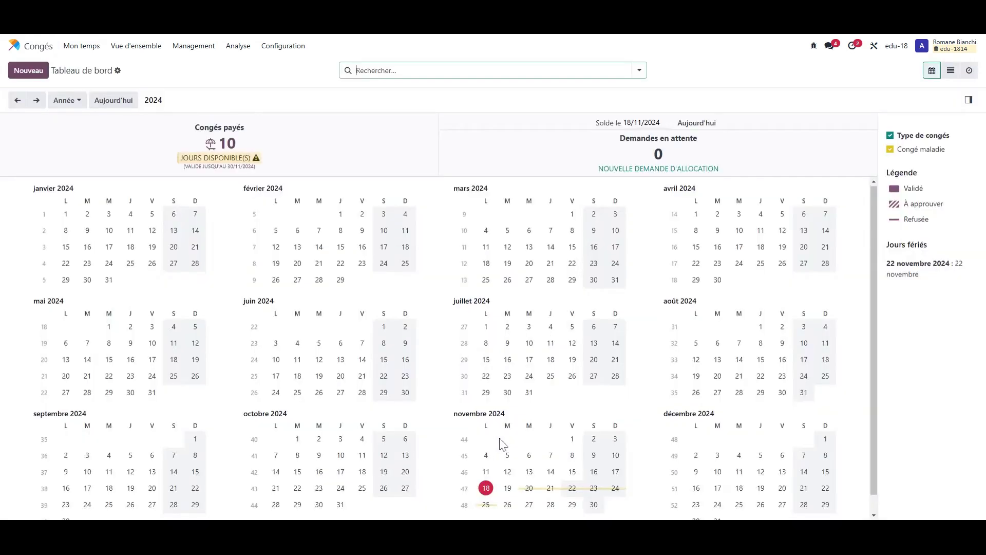
pyautogui.scroll(-1, 503, 445)
pyautogui.moveTo(525, 472); pyautogui.dragTo(493, 486)
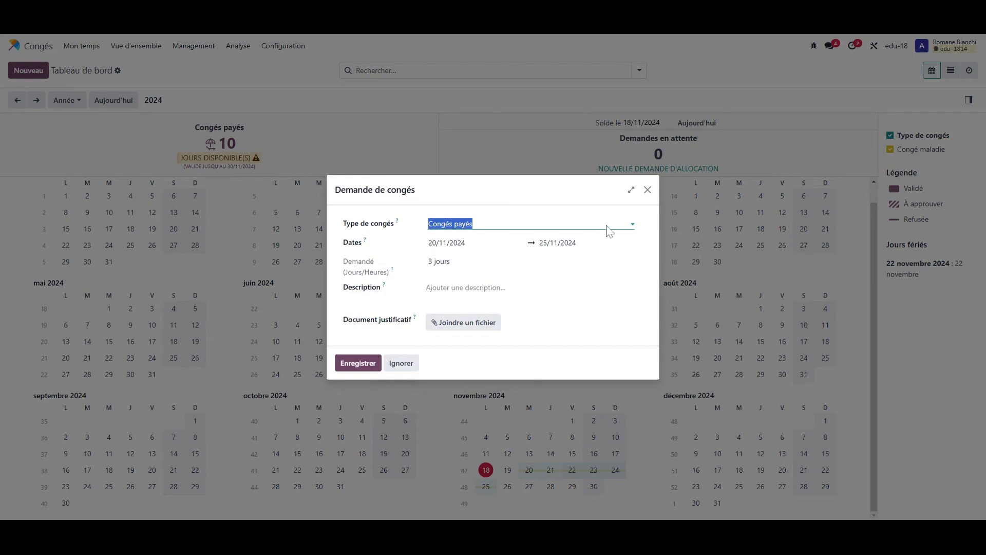
pyautogui.click(647, 189)
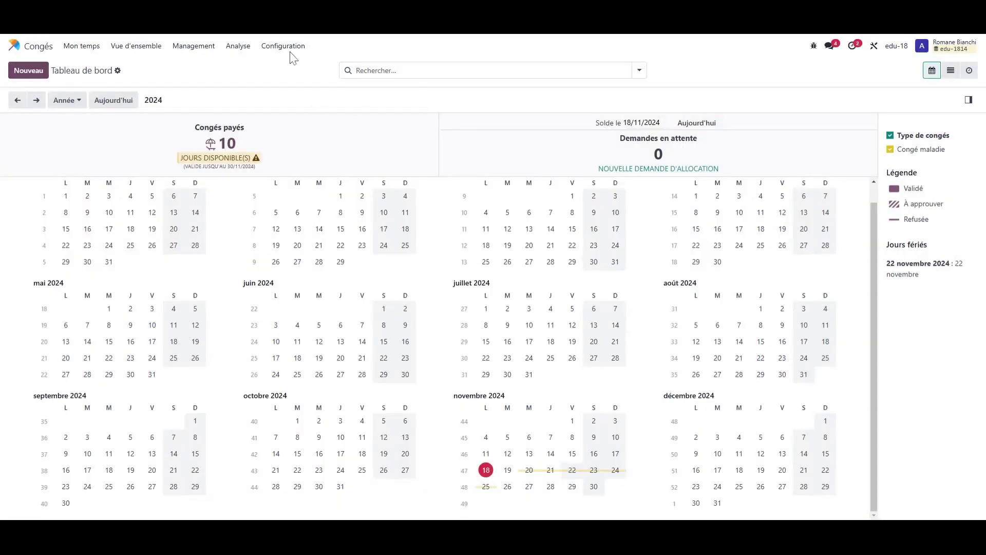
# Open the Congés payés leave type and review its configuration settings
pyautogui.click(290, 47)
pyautogui.click(297, 66)
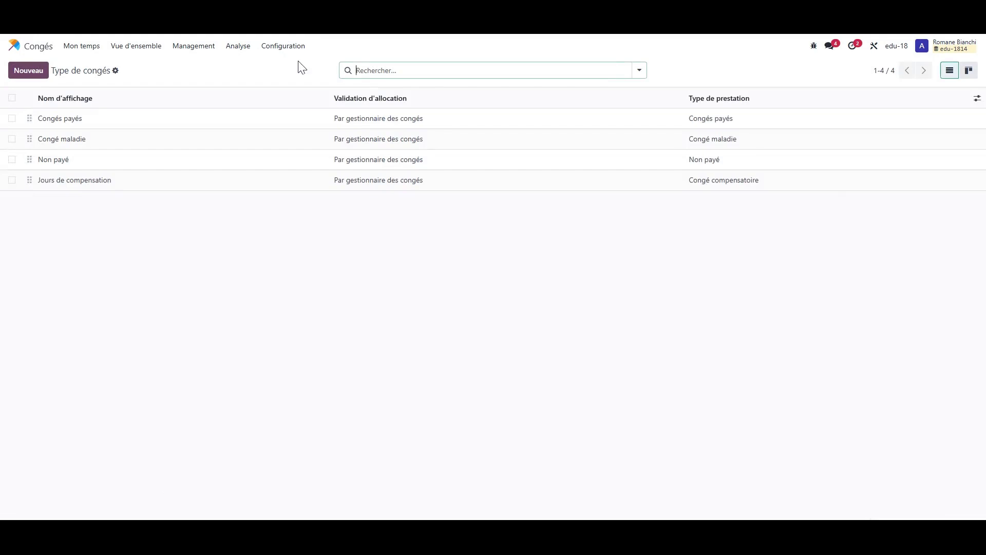
pyautogui.click(238, 116)
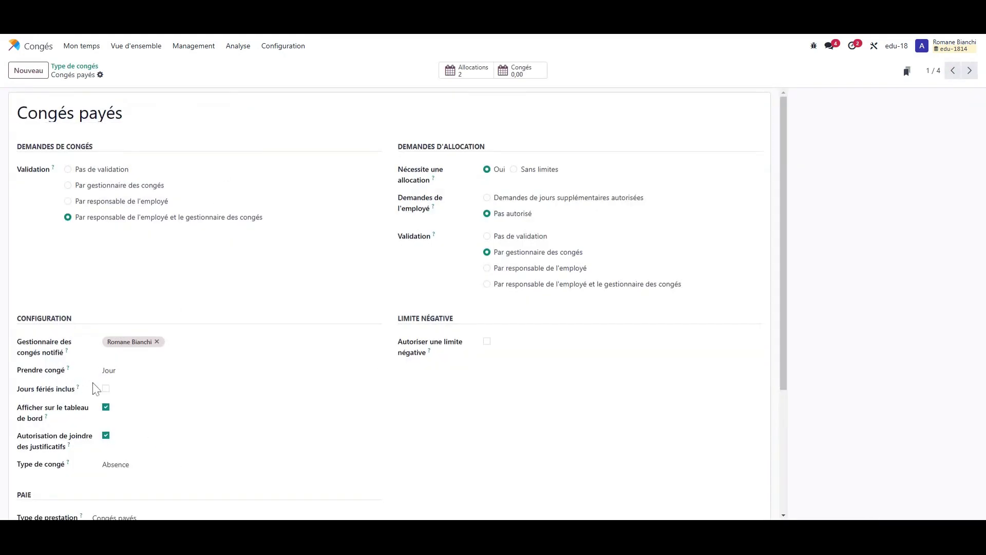
pyautogui.scroll(-2, 136, 394)
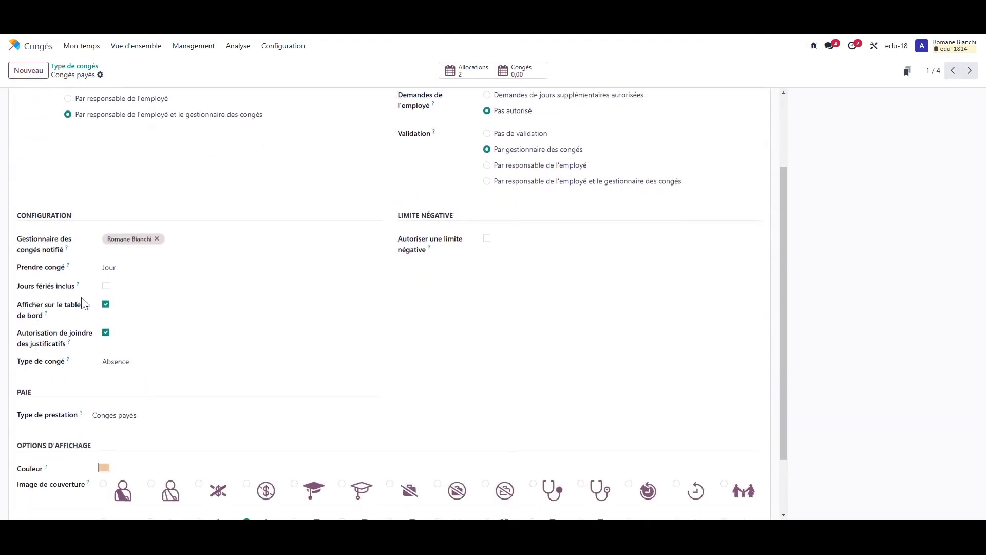
# Check the available Congés payés balance shown on the time off dashboard
pyautogui.click(82, 45)
pyautogui.click(95, 66)
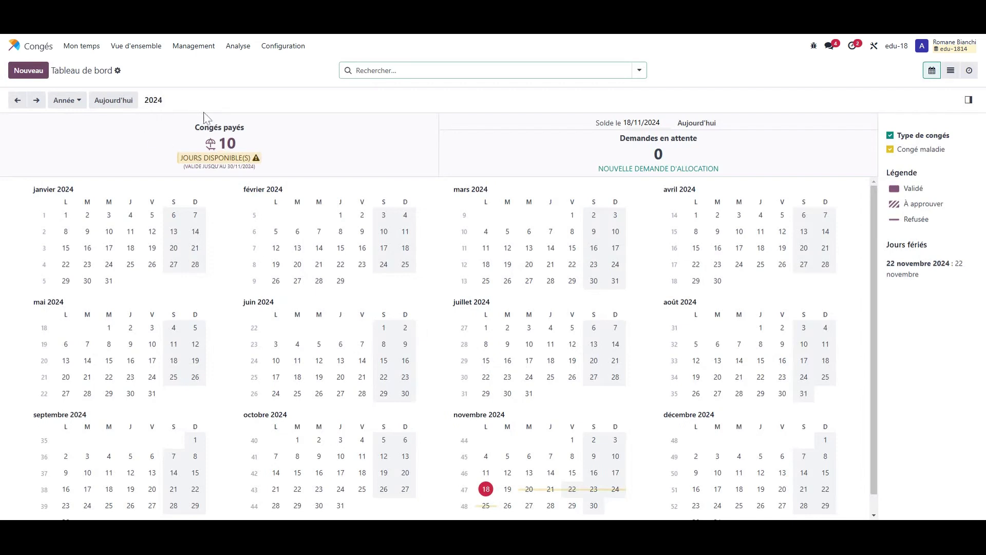
pyautogui.moveTo(179, 129); pyautogui.dragTo(292, 149)
pyautogui.click(344, 138)
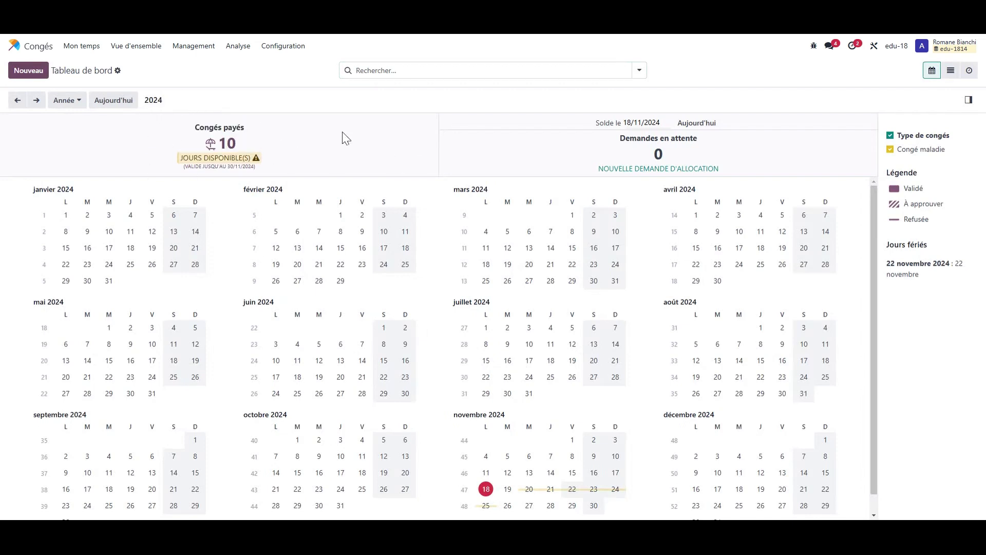
# Disable Afficher sur le tableau de bord for the Congés payés leave type and return to the dashboard
pyautogui.click(283, 46)
pyautogui.click(303, 68)
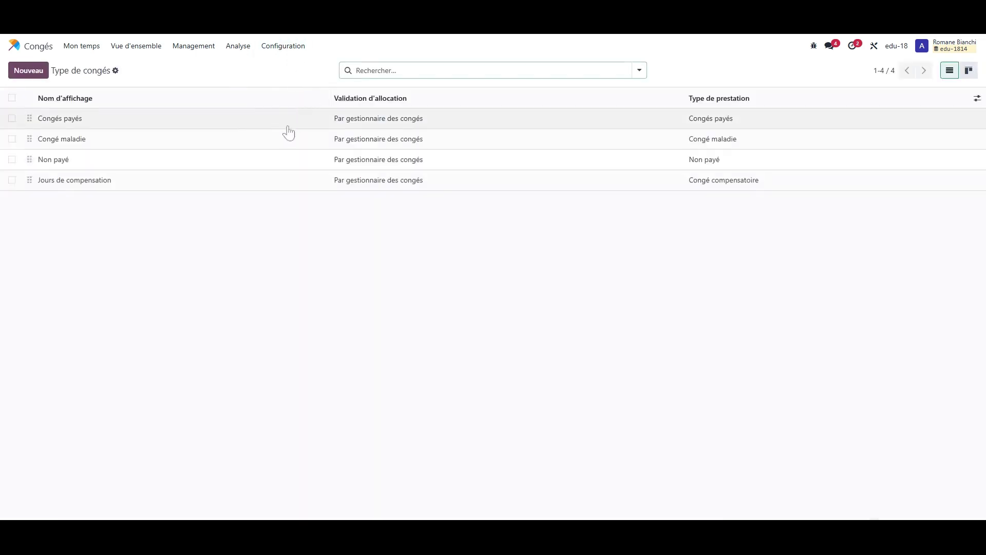
pyautogui.click(285, 123)
pyautogui.click(105, 408)
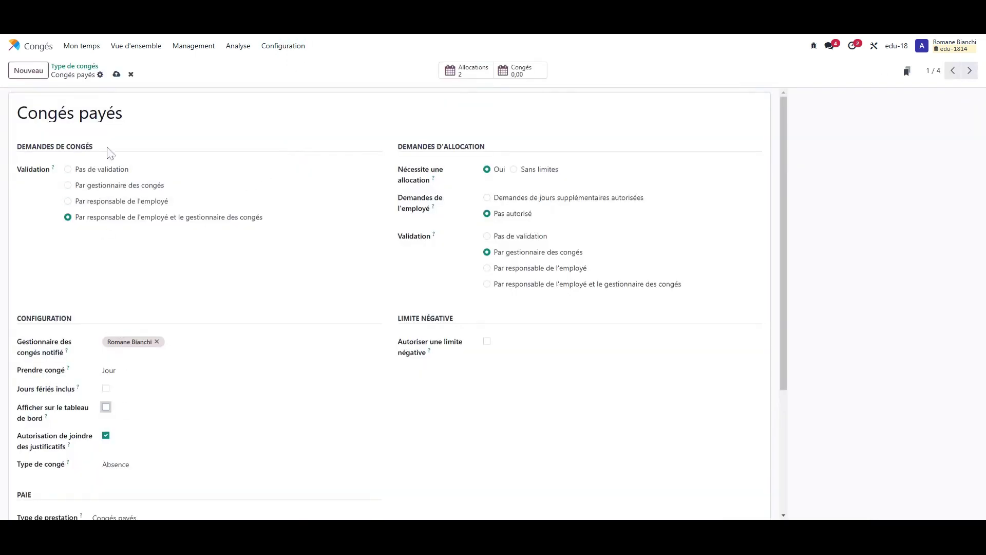
pyautogui.click(81, 49)
pyautogui.click(93, 67)
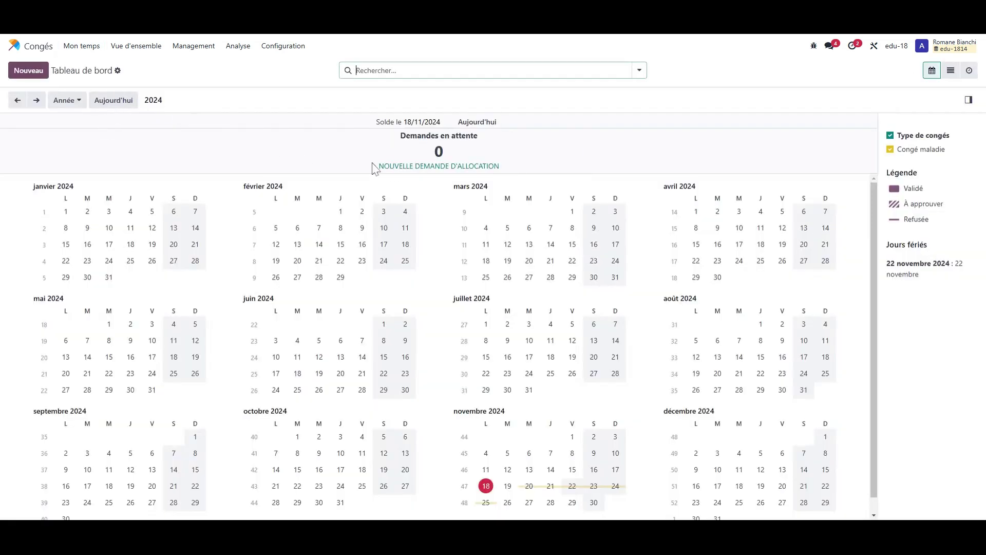
# Reopen the Congés payés leave type and examine its supporting document, absence type and display options
pyautogui.click(283, 45)
pyautogui.click(307, 67)
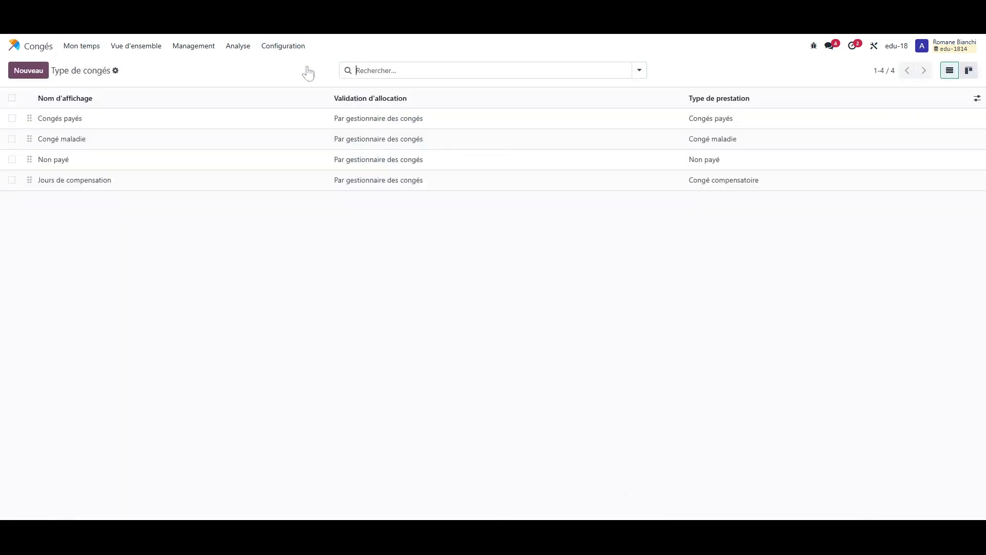
pyautogui.click(221, 124)
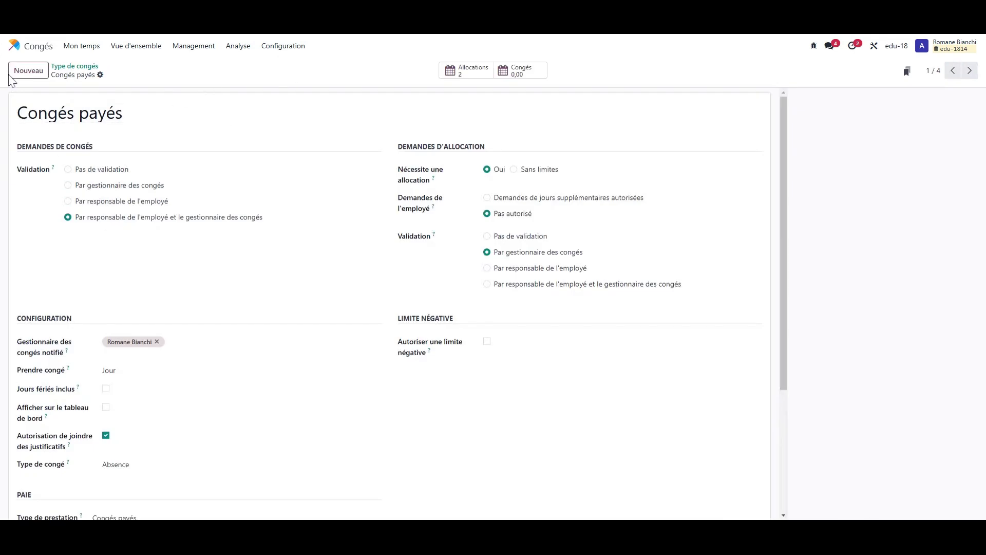
pyautogui.scroll(-2, 143, 322)
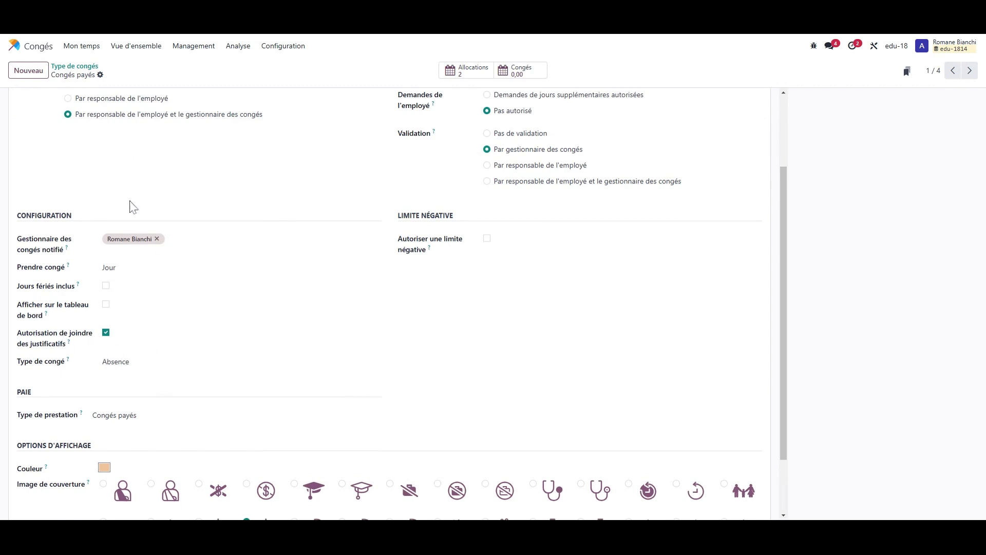
# Start a Congés payés request for 19/11/2024 to 21/11/2024 from the dashboard, view the full request form, and discard it
pyautogui.click(82, 49)
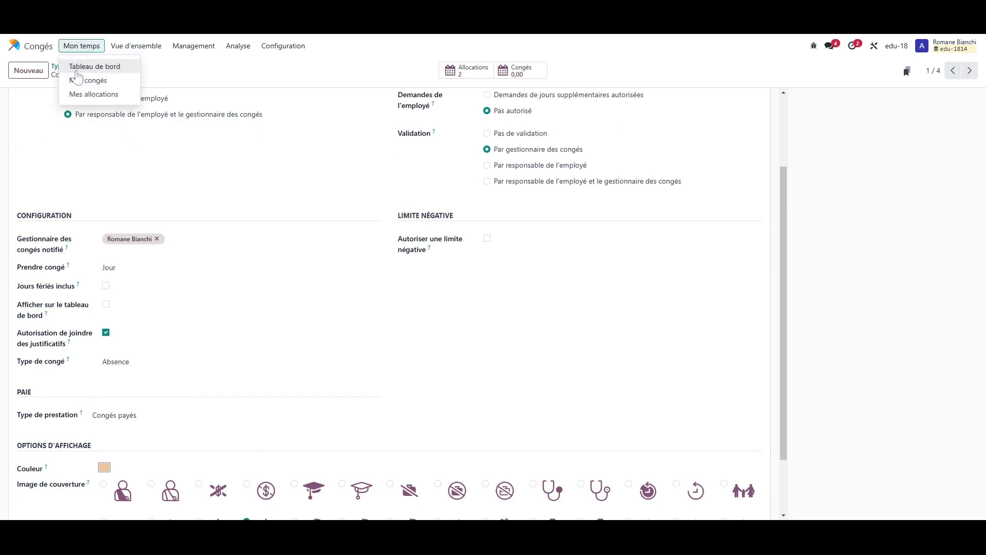
pyautogui.click(78, 68)
pyautogui.moveTo(503, 475); pyautogui.dragTo(545, 466)
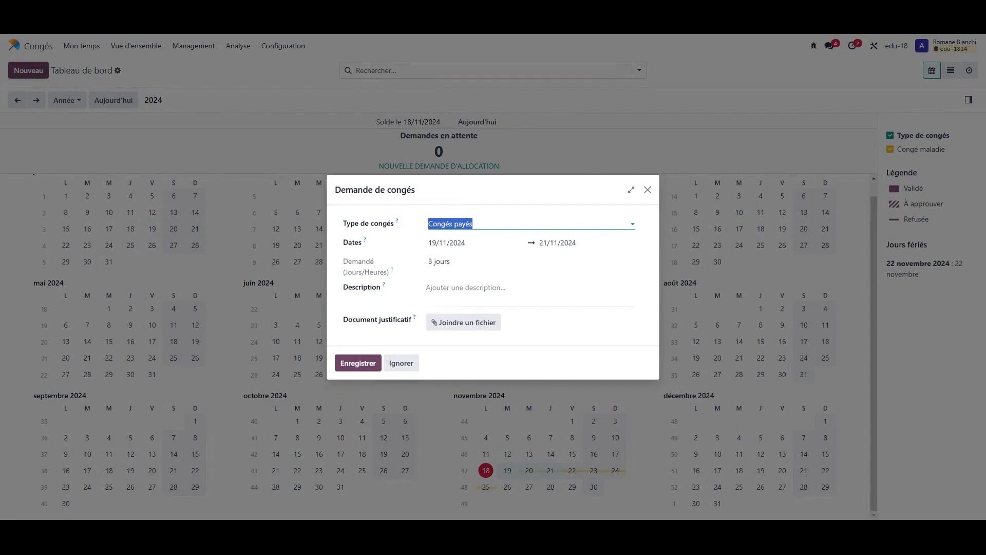
pyautogui.click(628, 190)
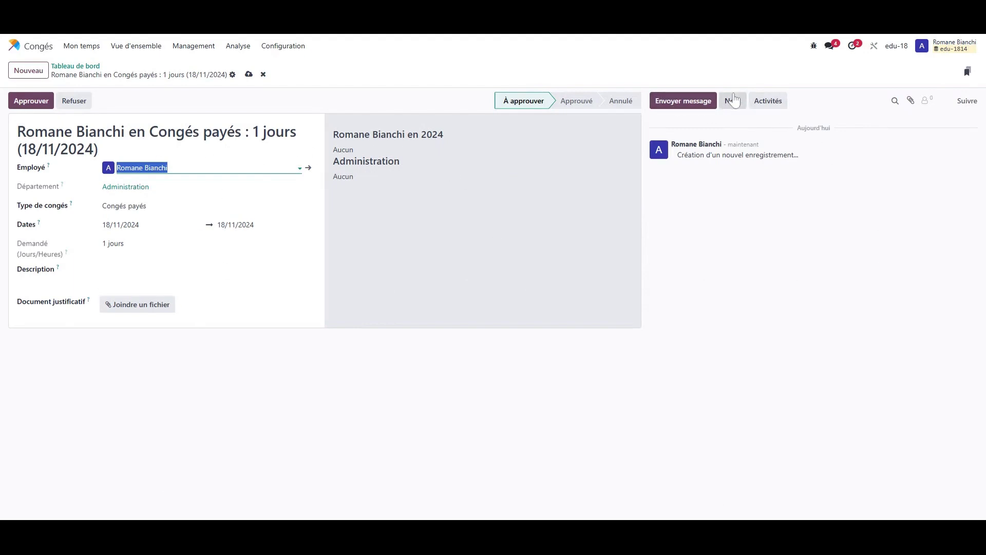
pyautogui.click(263, 75)
pyautogui.click(89, 67)
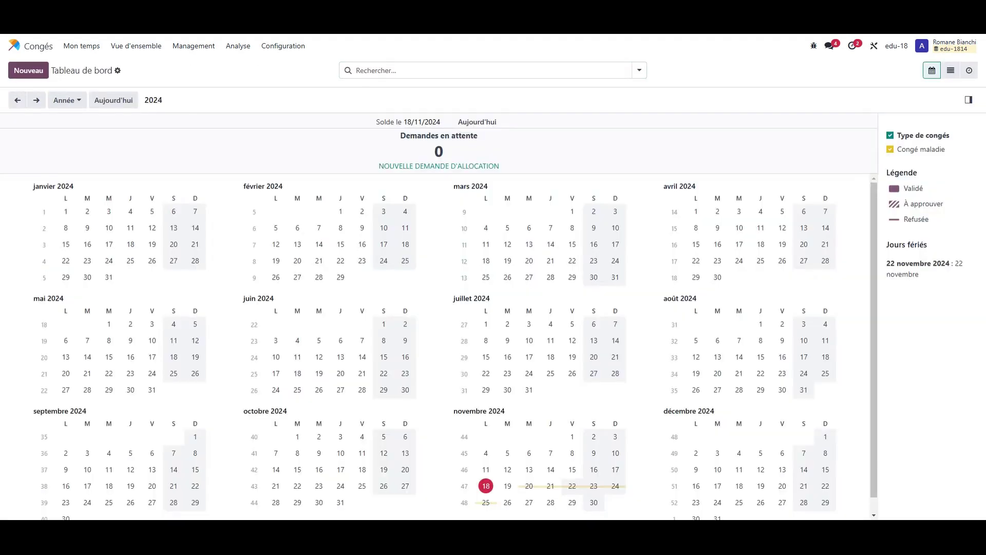
# Open the TEST accrual plan from the list of Plans de cumul de congés
pyautogui.click(280, 46)
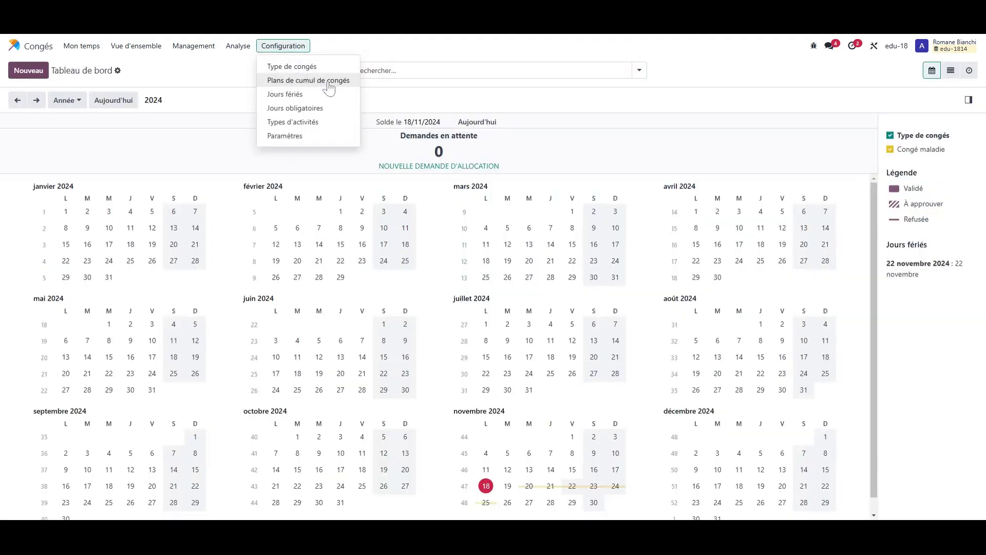
pyautogui.click(329, 83)
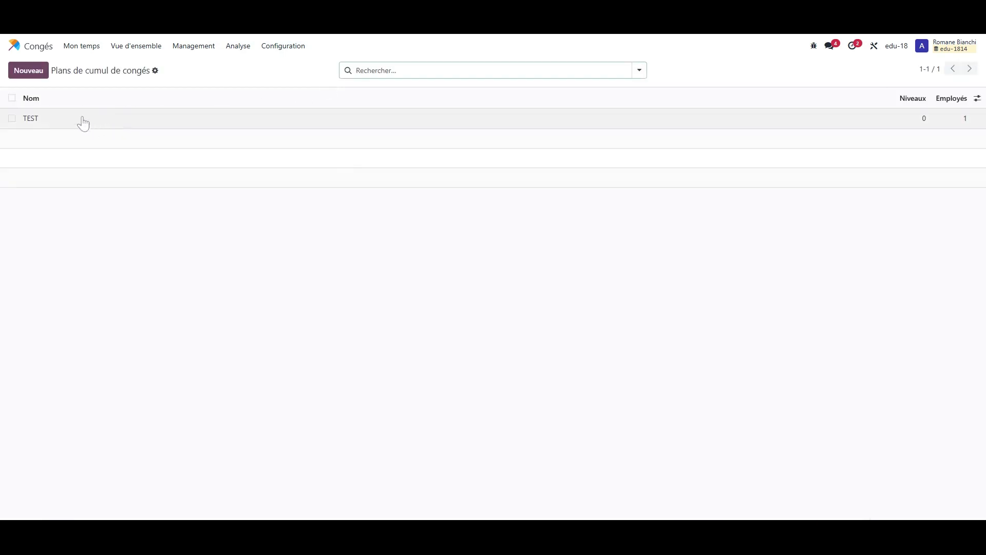
pyautogui.click(82, 118)
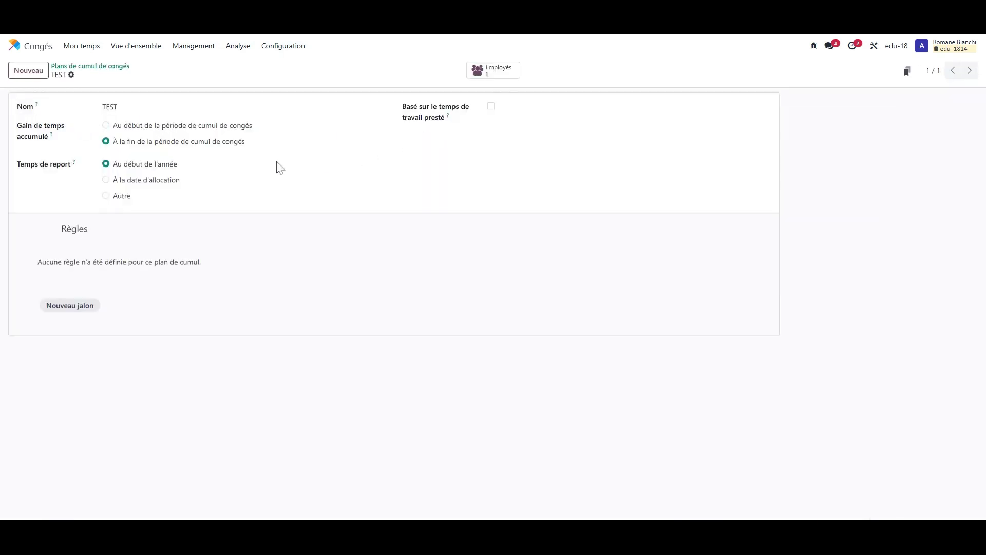
# Add a new milestone to the TEST accrual plan granting 2 days, Mensuel, on the dernier day of the month
pyautogui.click(78, 308)
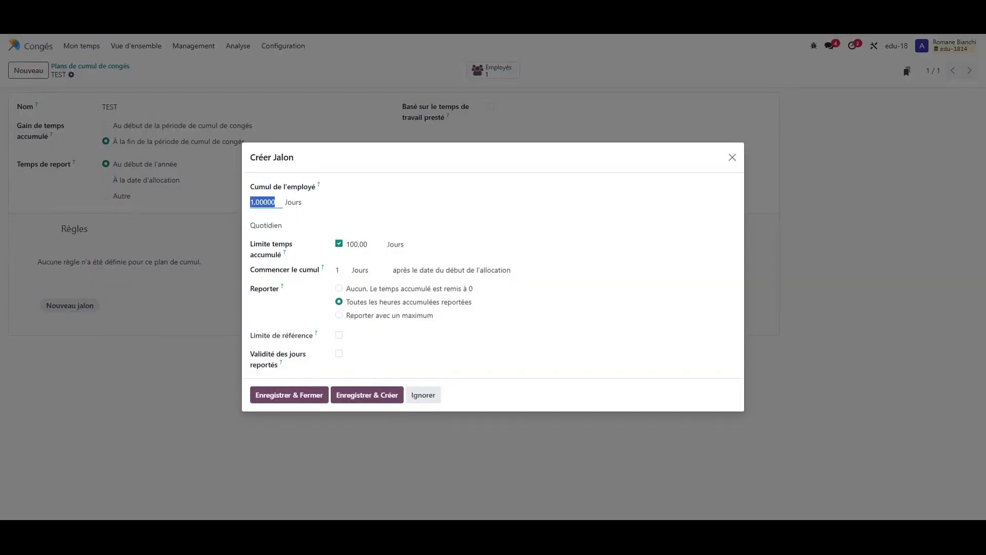
pyautogui.write('2')
pyautogui.click(301, 231)
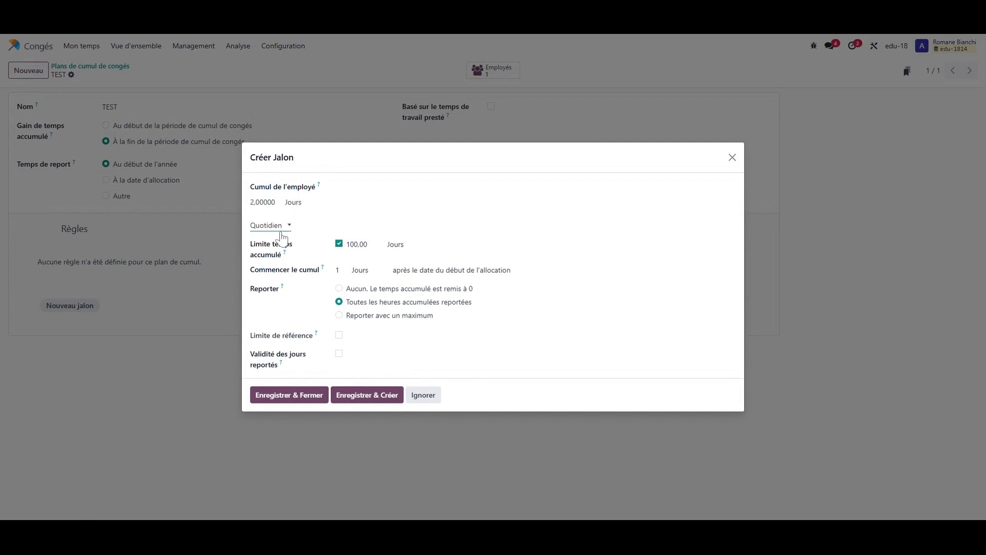
pyautogui.click(282, 226)
pyautogui.click(283, 292)
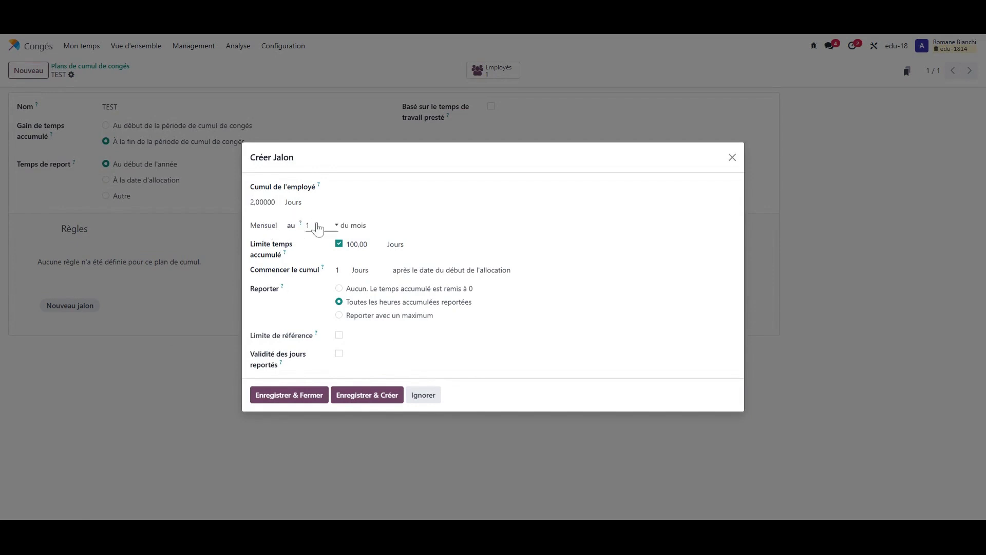
pyautogui.click(333, 503)
# Set the milestone's Limite temps accumulé to 25 days
pyautogui.click(357, 244)
pyautogui.write('25')
pyautogui.click(390, 266)
pyautogui.click(338, 271)
pyautogui.press('Tab')
# Allow carryover up to a maximum of 3 days and enable a Limite de référence of 3 days
pyautogui.click(397, 316)
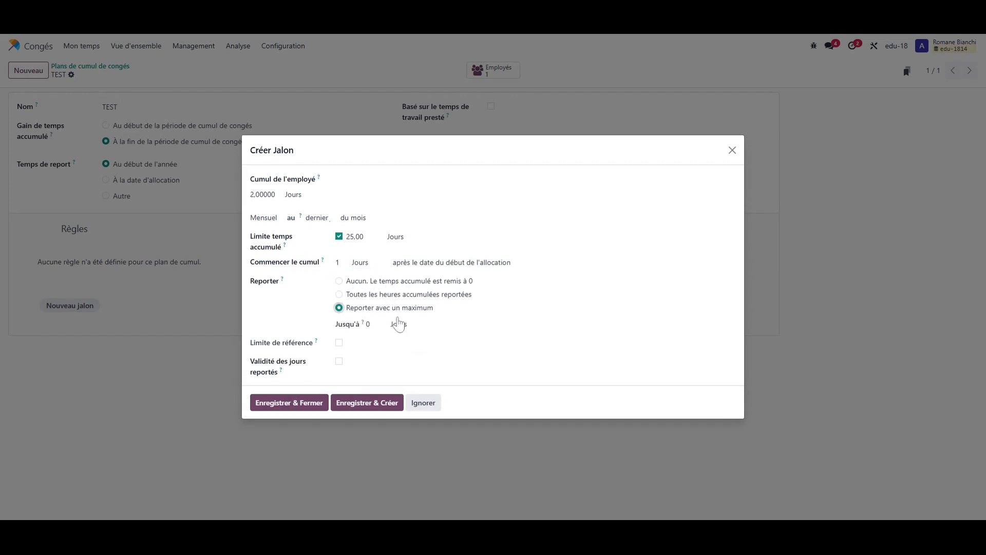
pyautogui.click(368, 323)
pyautogui.moveTo(319, 341)
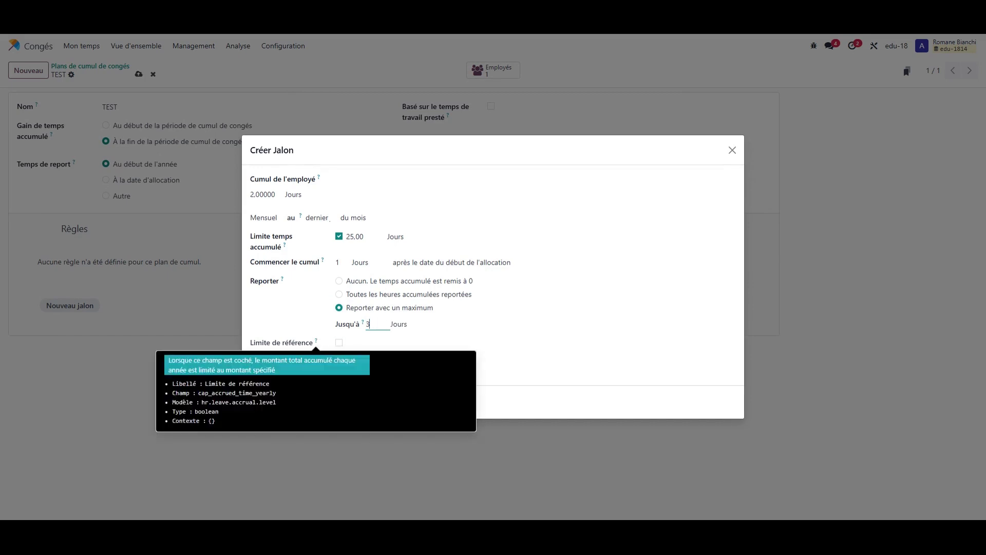
pyautogui.write('3')
pyautogui.click(339, 343)
pyautogui.click(353, 342)
pyautogui.write('3')
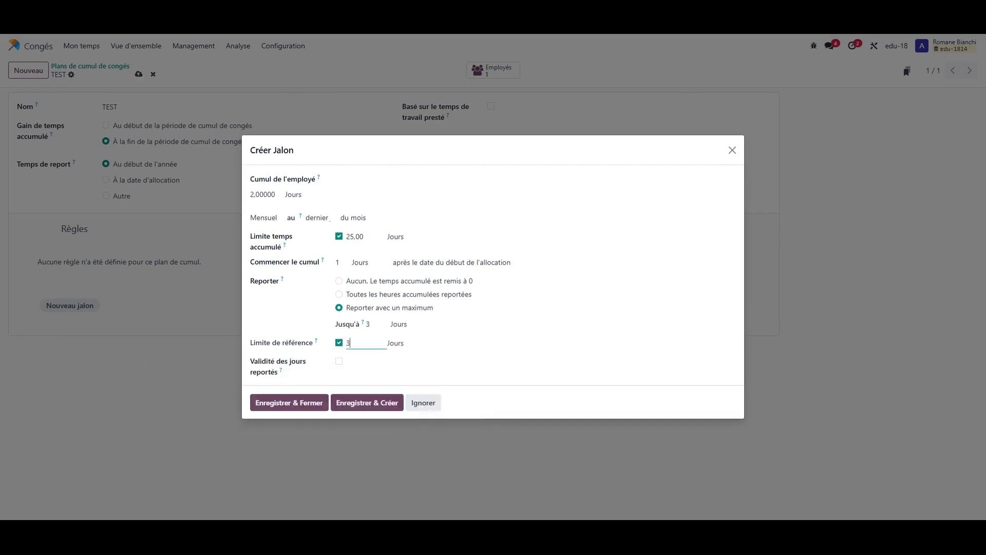
pyautogui.click(378, 360)
# Enable Validité des jours reportés with a period of 6 Mois, and save and close the milestone
pyautogui.moveTo(282, 373)
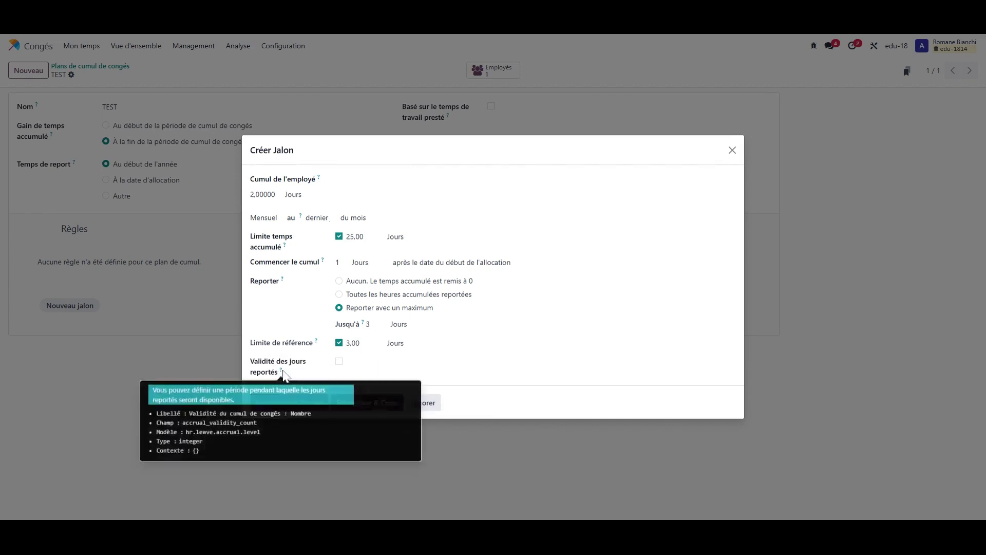
pyautogui.click(339, 362)
pyautogui.press('Tab')
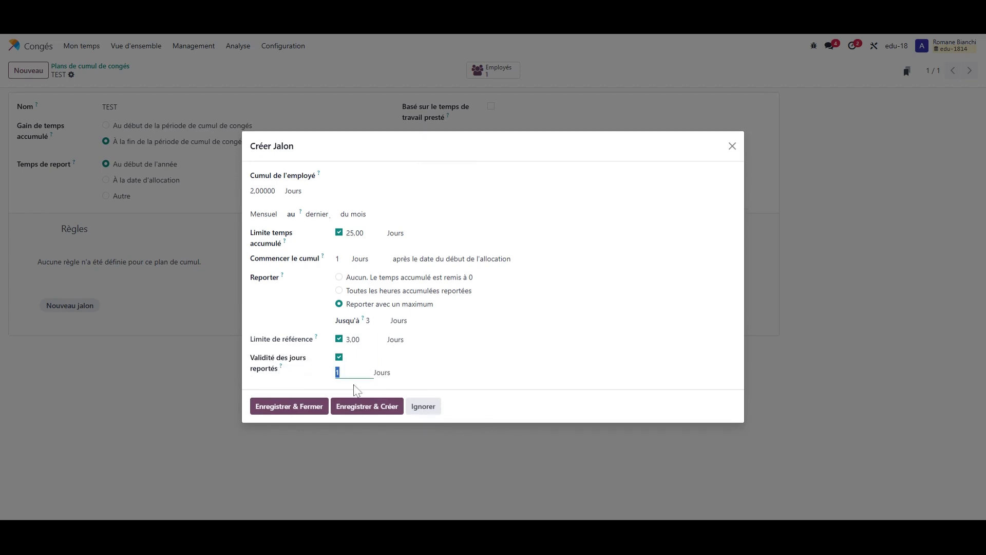
pyautogui.click(396, 379)
pyautogui.click(396, 404)
pyautogui.click(303, 406)
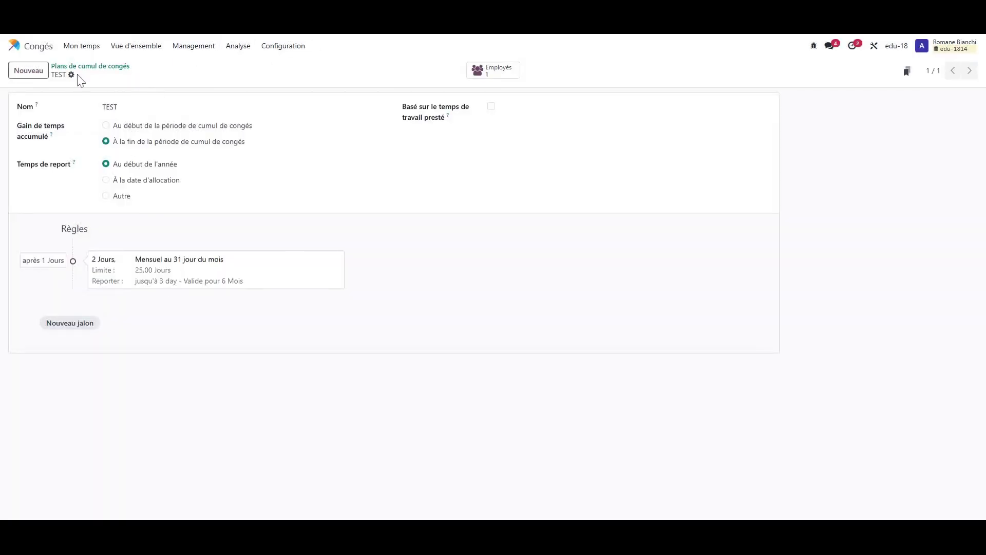
# Try to save a Congés payés request for 10/12/2024 to 12/12/2024 from the dashboard, check the available leave types, and discard it
pyautogui.click(118, 48)
pyautogui.click(83, 47)
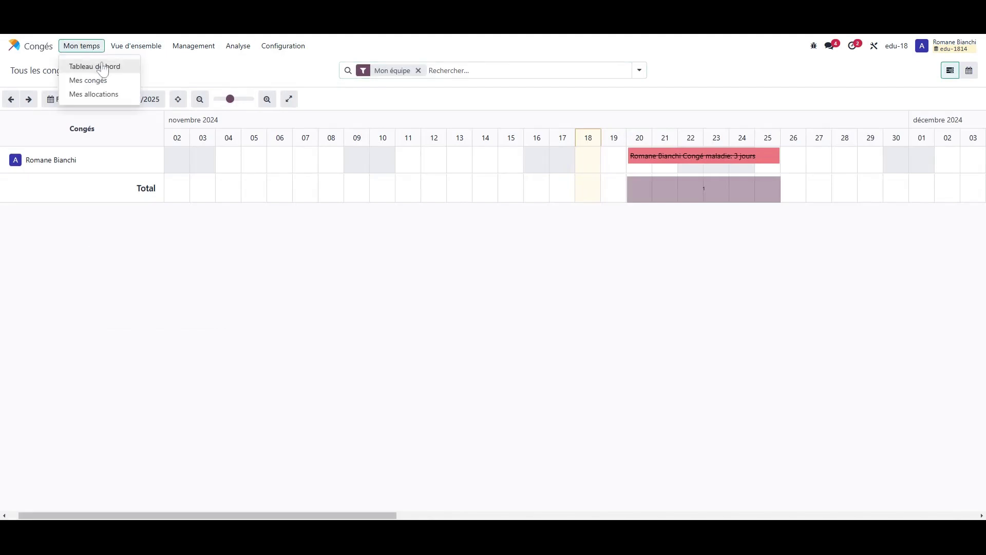
pyautogui.click(100, 65)
pyautogui.scroll(-1, 489, 355)
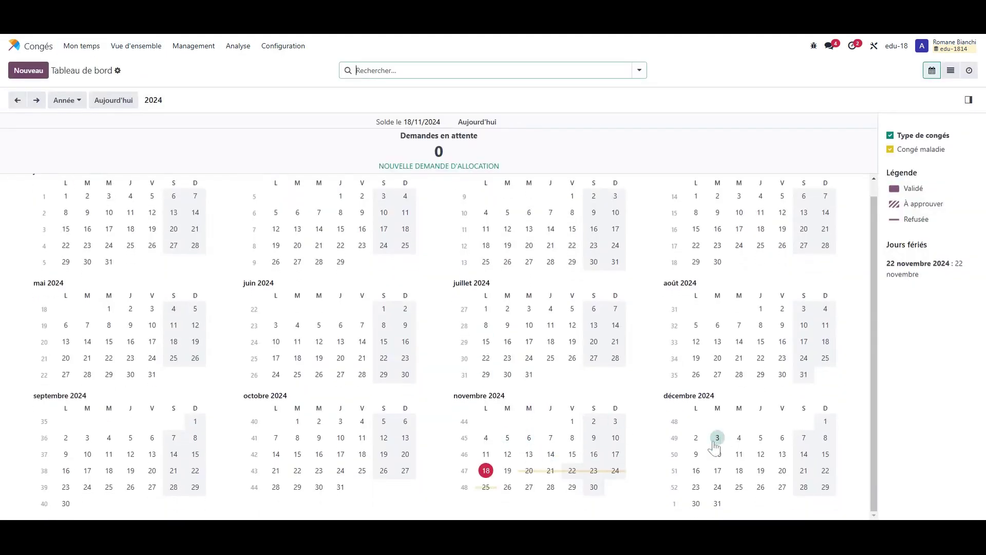
pyautogui.moveTo(759, 458); pyautogui.dragTo(759, 458)
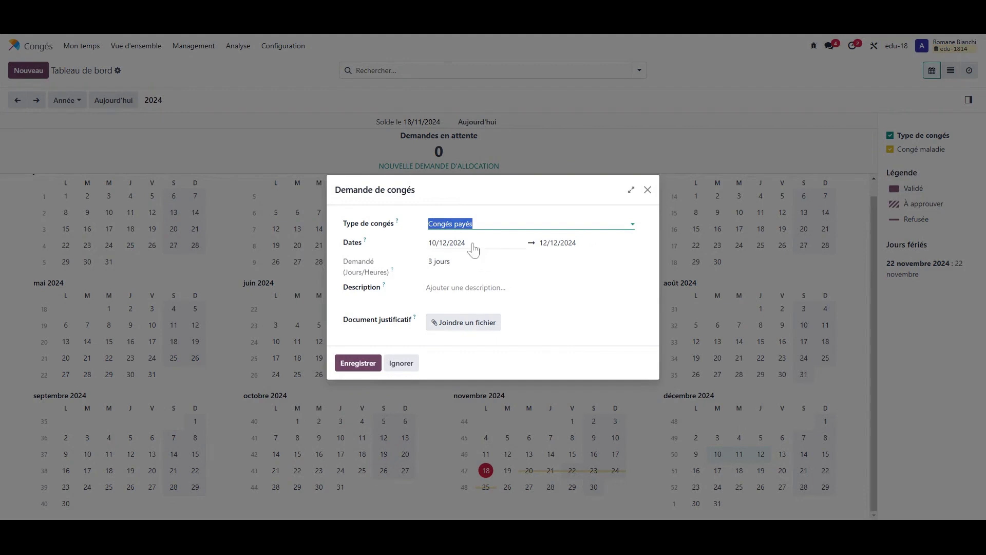
pyautogui.click(349, 361)
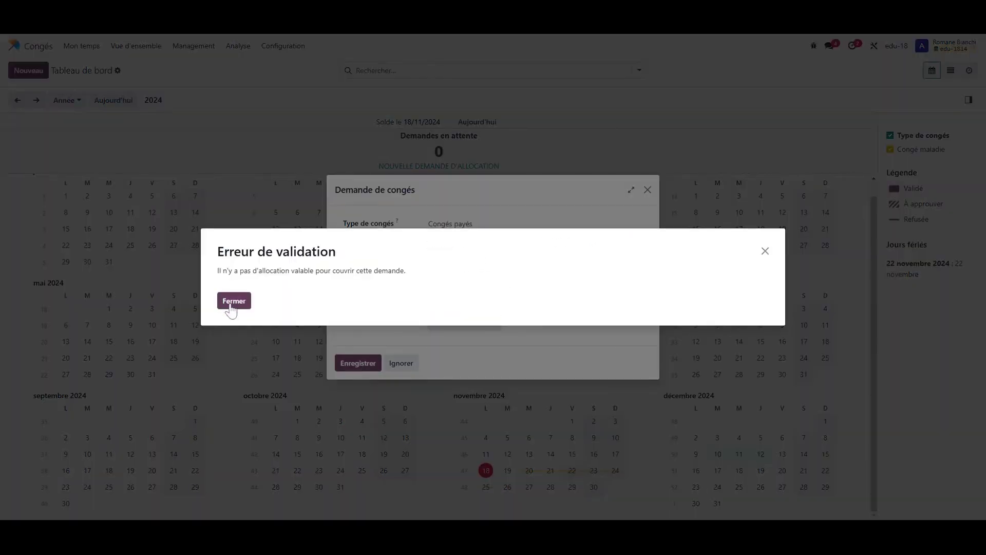
pyautogui.click(233, 301)
pyautogui.click(450, 223)
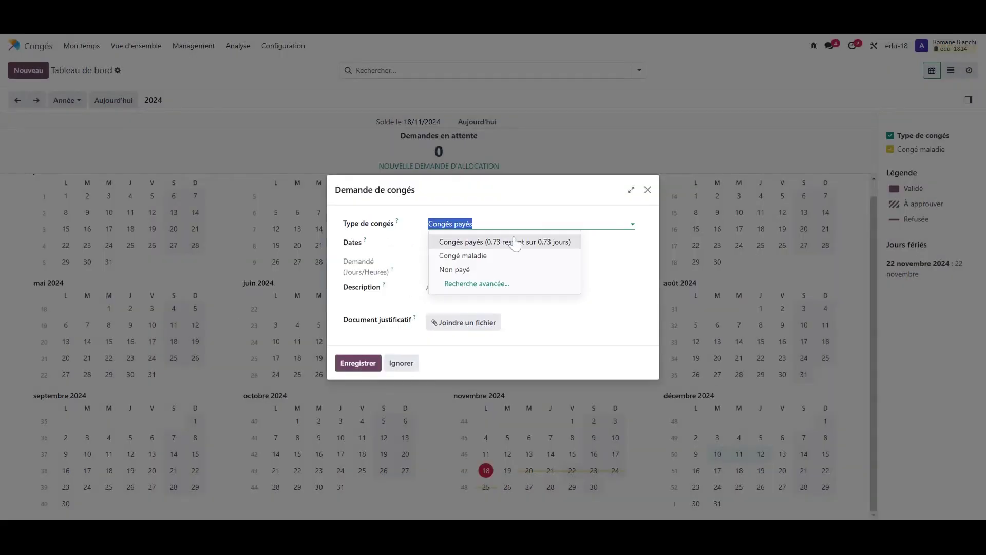
pyautogui.click(647, 189)
# Create a regular Congés payés allocation for the employee starting 18/11/2024, set its number of days, and approve it
pyautogui.click(194, 45)
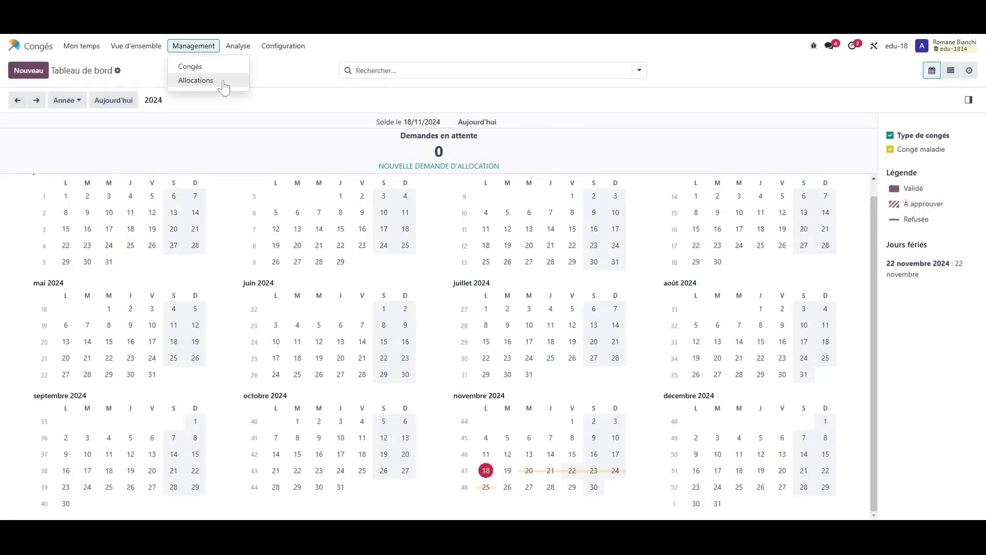
pyautogui.click(224, 81)
pyautogui.click(28, 69)
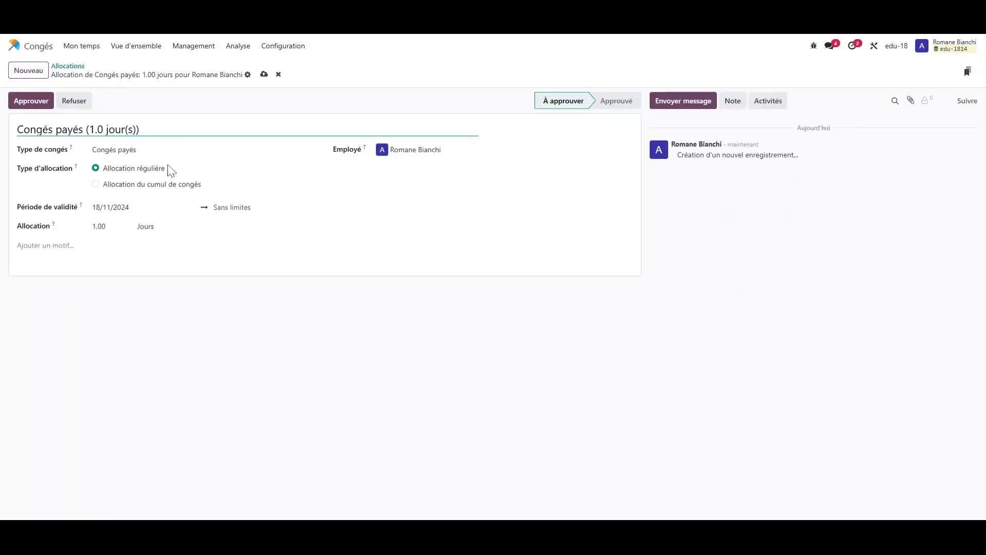
pyautogui.click(111, 227)
pyautogui.write('6')
pyautogui.click(30, 101)
# Create and save a Congés payés request for 10/12/2024 to 12/12/2024 from the dashboard's year calendar
pyautogui.click(82, 46)
pyautogui.click(100, 67)
pyautogui.scroll(-1, 513, 437)
pyautogui.moveTo(718, 454); pyautogui.dragTo(761, 454)
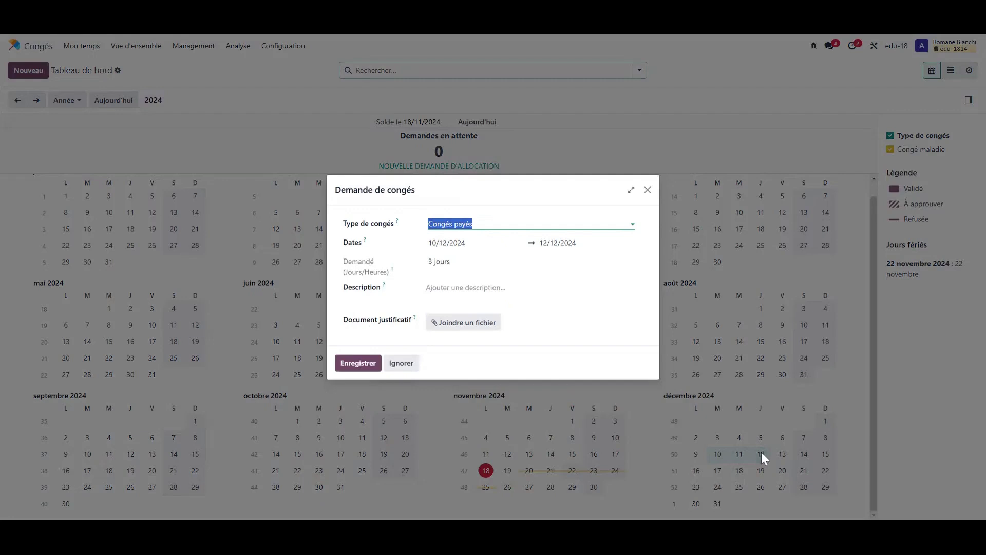
pyautogui.click(356, 363)
# Approve the Congés payés request of 10/12/2024 to 12/12/2024 in the management list of all leaves
pyautogui.click(83, 49)
pyautogui.click(204, 58)
pyautogui.click(205, 53)
pyautogui.click(214, 75)
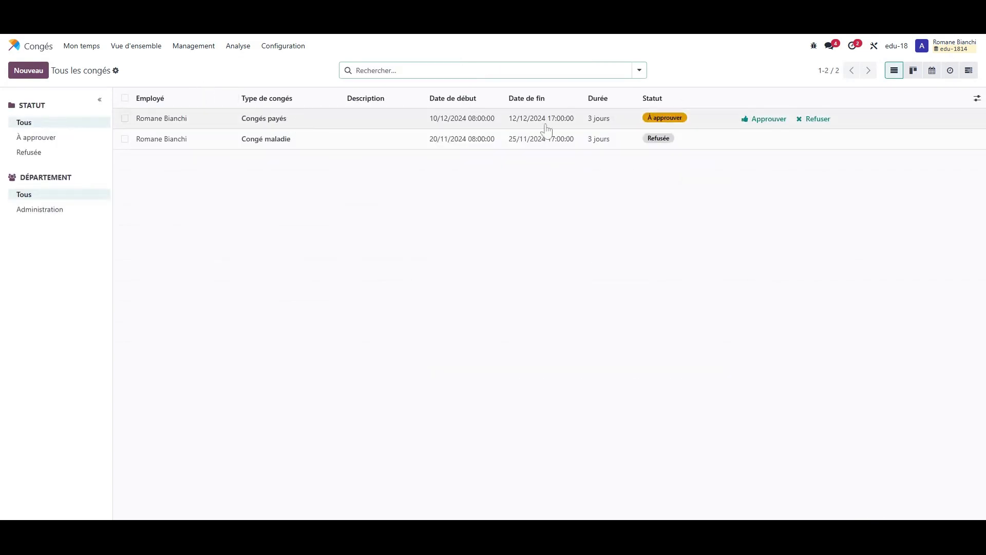
pyautogui.click(762, 121)
pyautogui.click(759, 123)
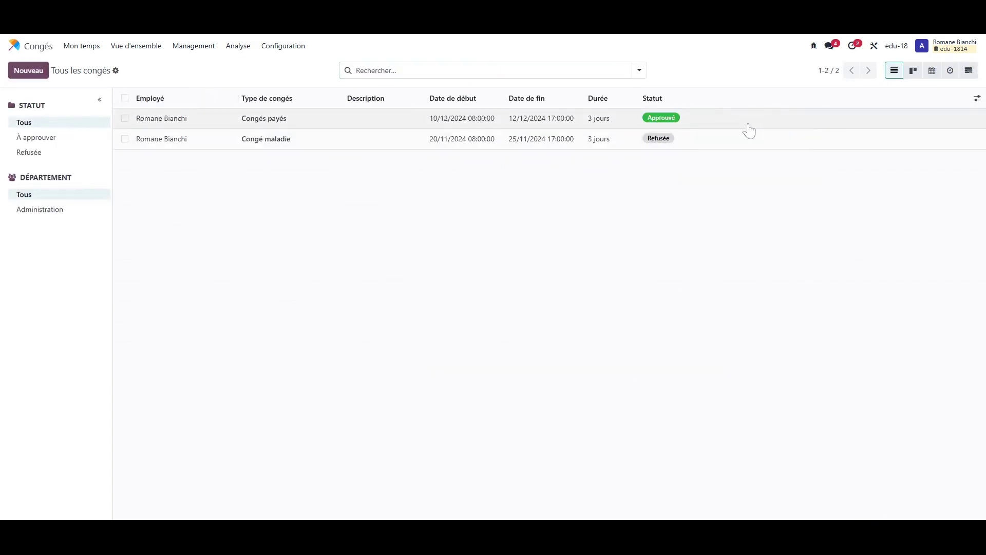
# View the 2024 leave analysis grouped by employee and return to the overview of installed apps
pyautogui.click(235, 50)
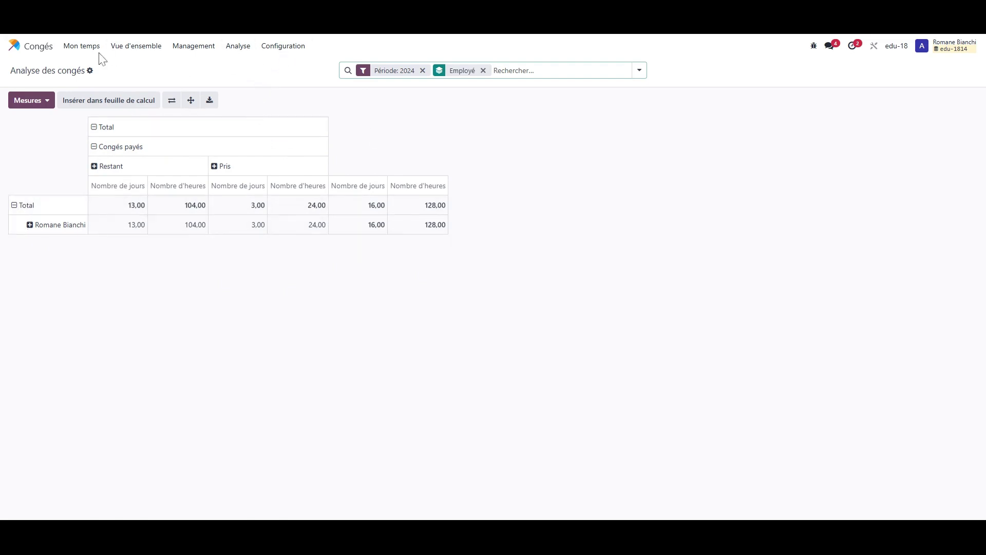
pyautogui.click(43, 51)
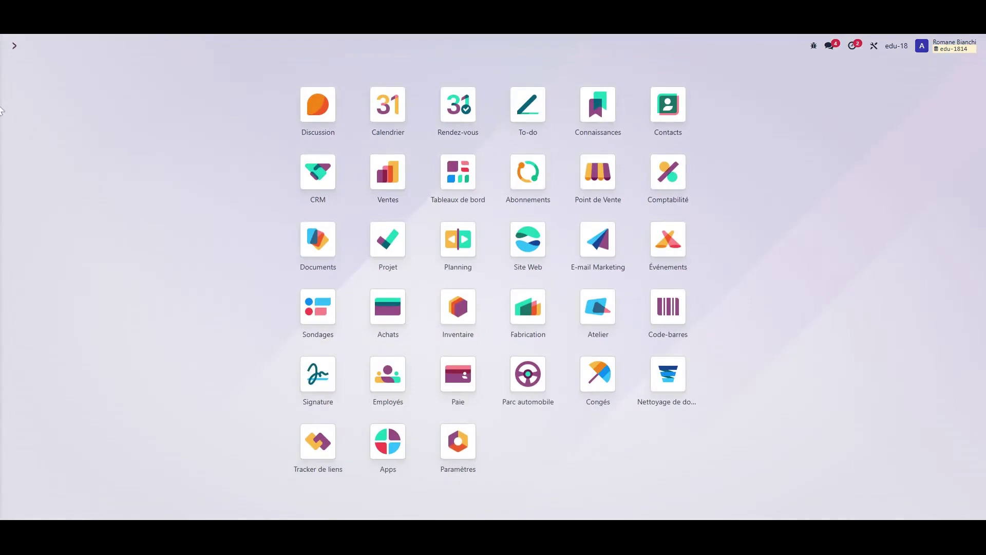